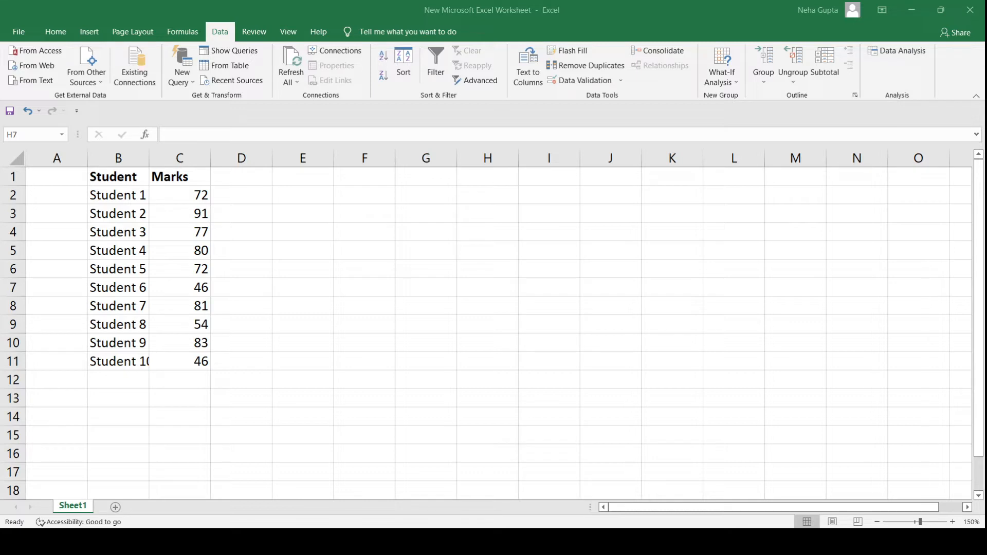
Examine the Student and Marks columns, selecting the ten mark values in C2:C11
click(170, 184)
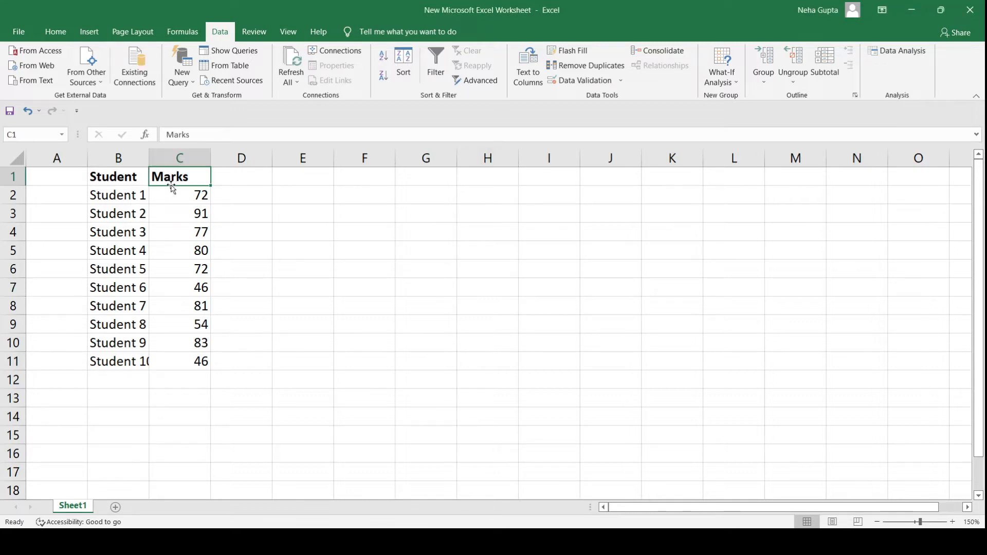
click(123, 158)
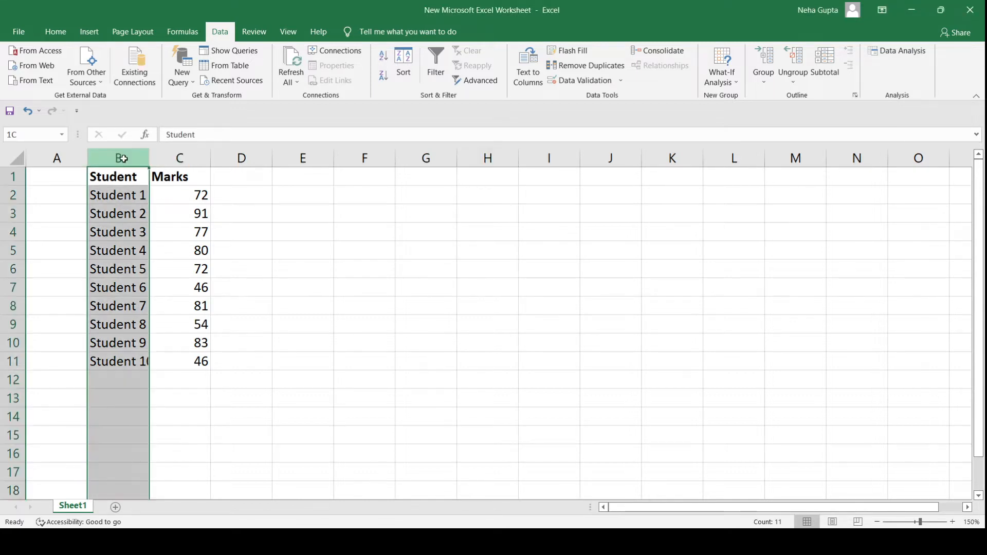
click(196, 152)
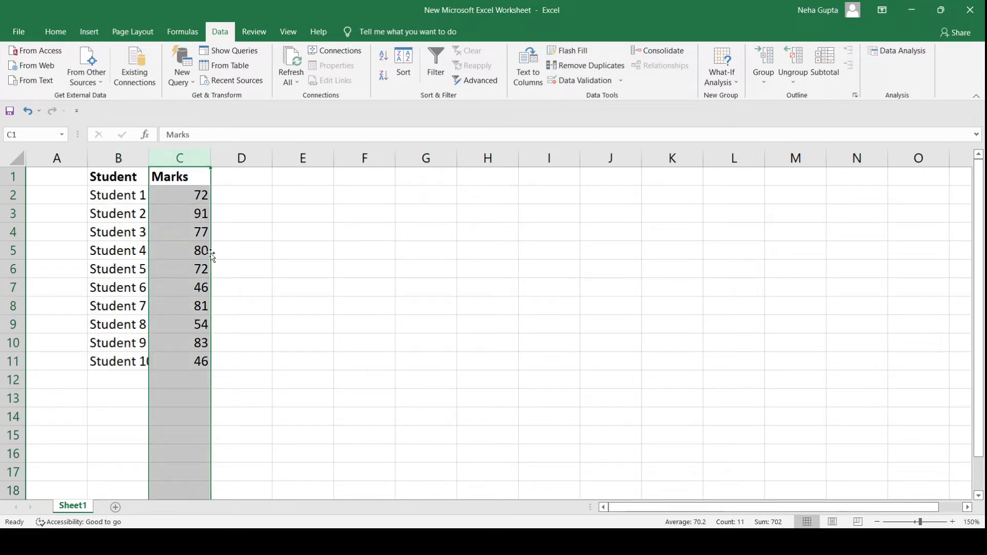
click(190, 196)
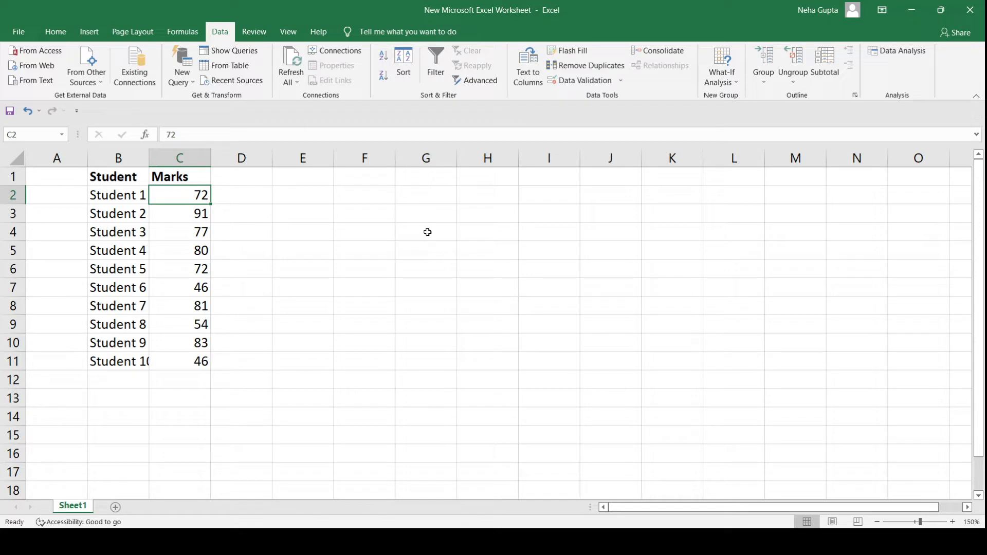
key(shift+Down)
key(shift+Down)
key(shift+Down)
key(shift+Down)
key(shift+Down)
key(shift+Down)
key(shift+Down)
key(shift+Down)
key(shift+Down)
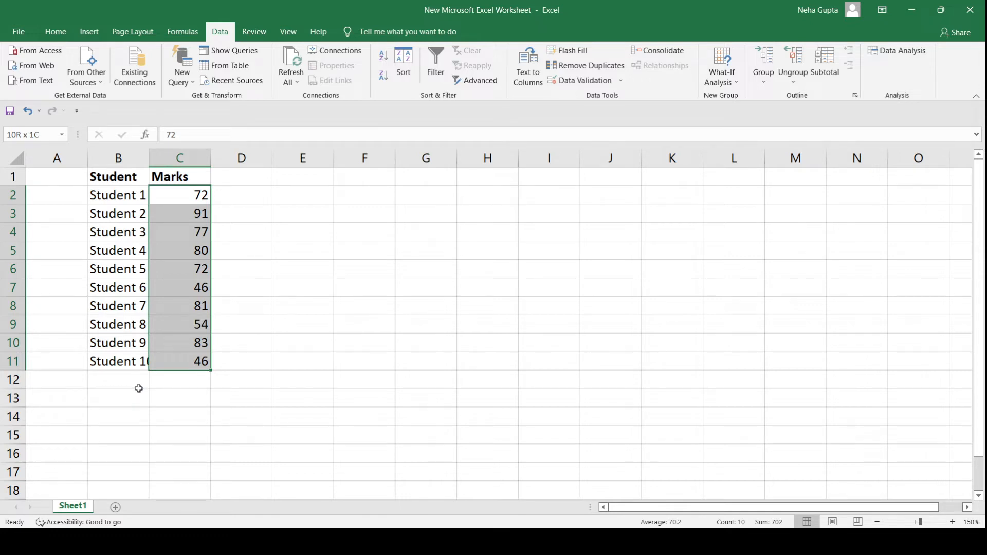
Select the Marks column with its header, C1:C11, and open the Descriptive Statistics data analysis tool
click(184, 177)
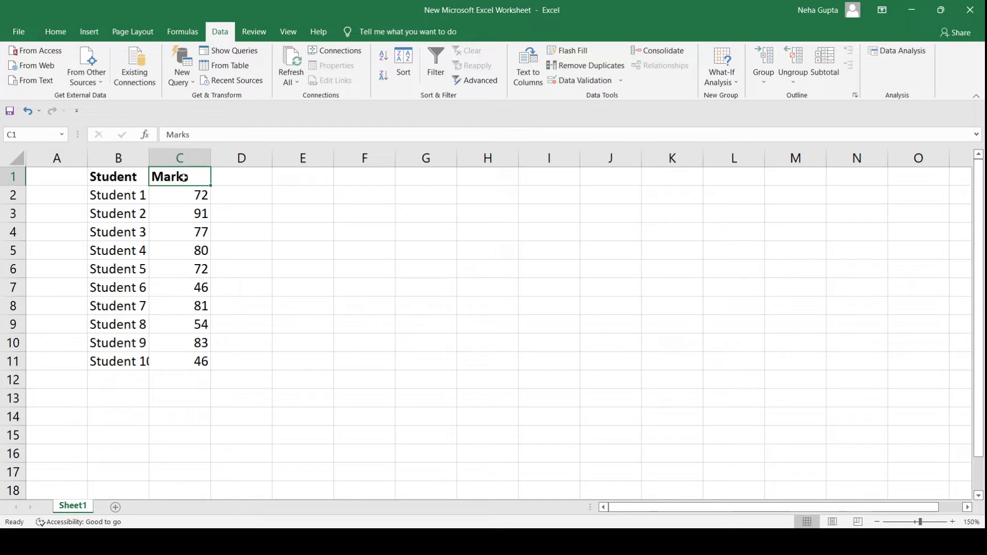
key(shift+Down)
key(shift+Down)
key(shift+Down)
key(shift+Down)
key(shift+Down)
key(shift+Down)
key(shift+Down)
key(shift+Down)
key(shift+Down)
key(shift+Down)
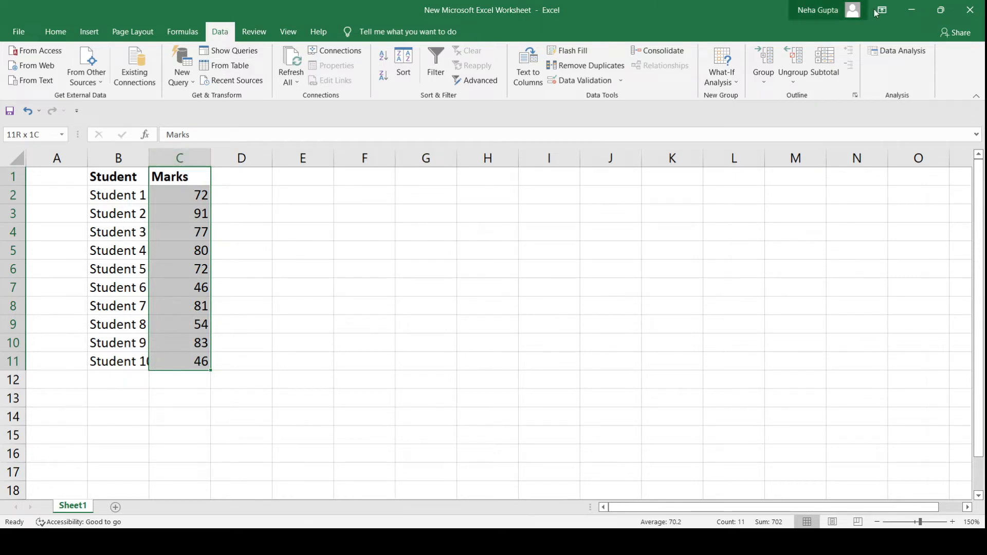
click(900, 51)
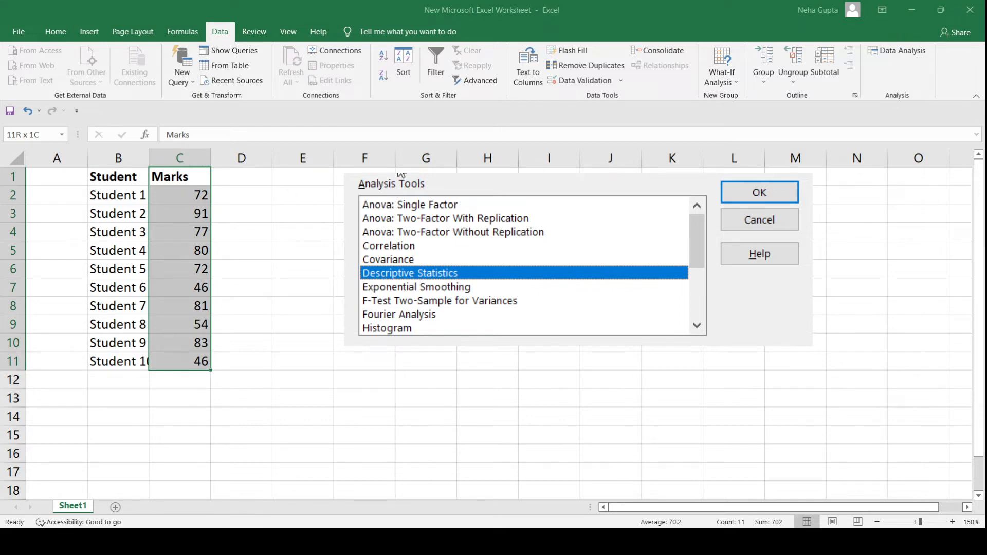
double_click(387, 273)
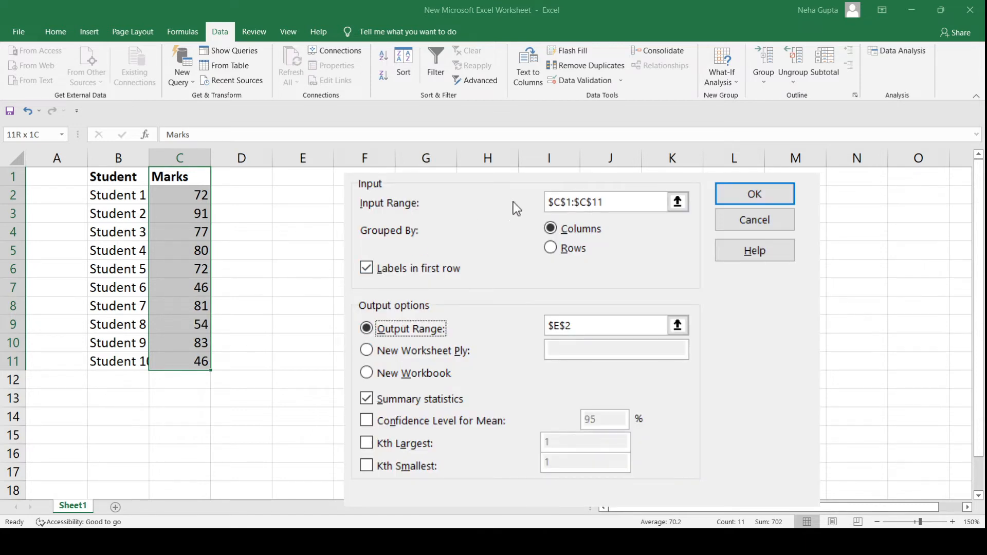
Set the Descriptive Statistics input range to $C$1:$C$11 and keep Labels in first row enabled
drag(626, 202, 523, 199)
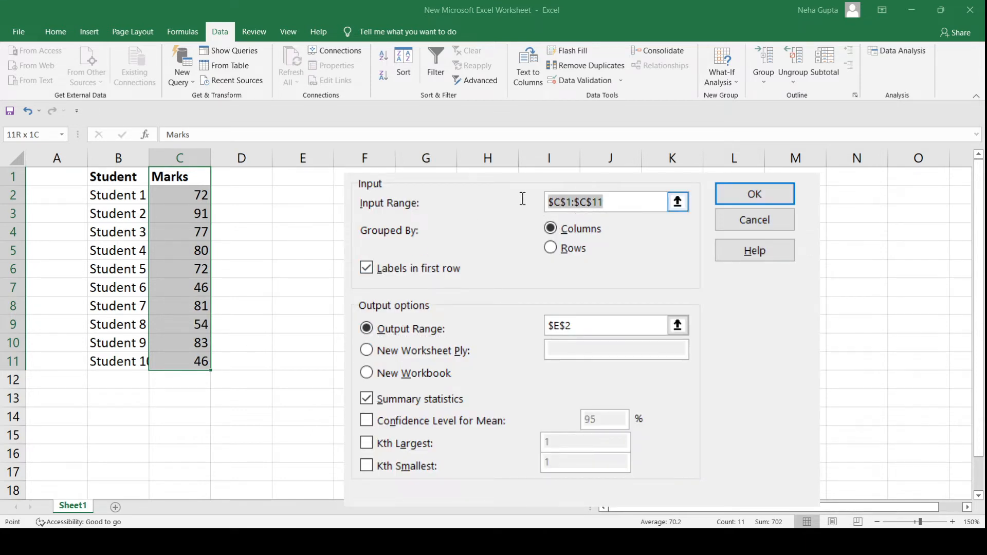
key(BackSpace)
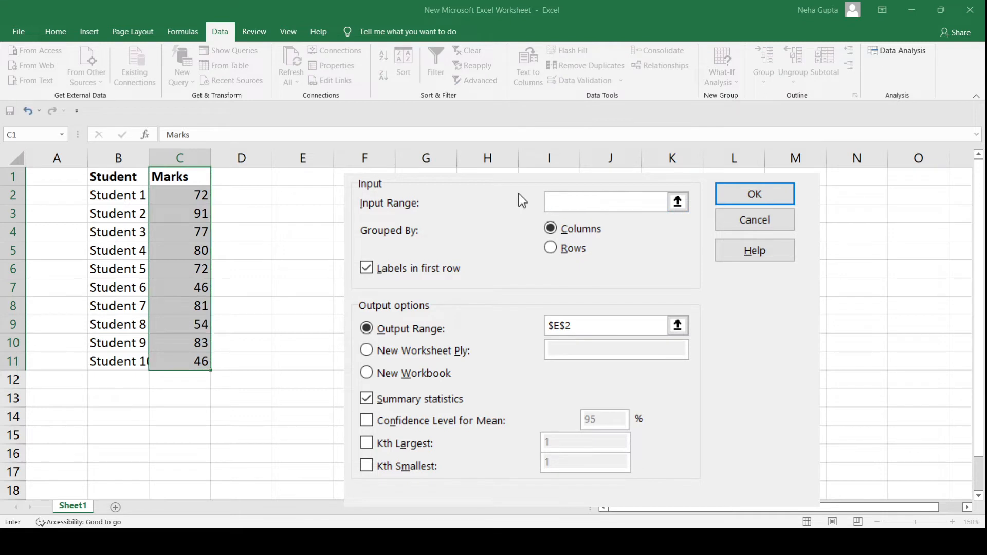
click(173, 177)
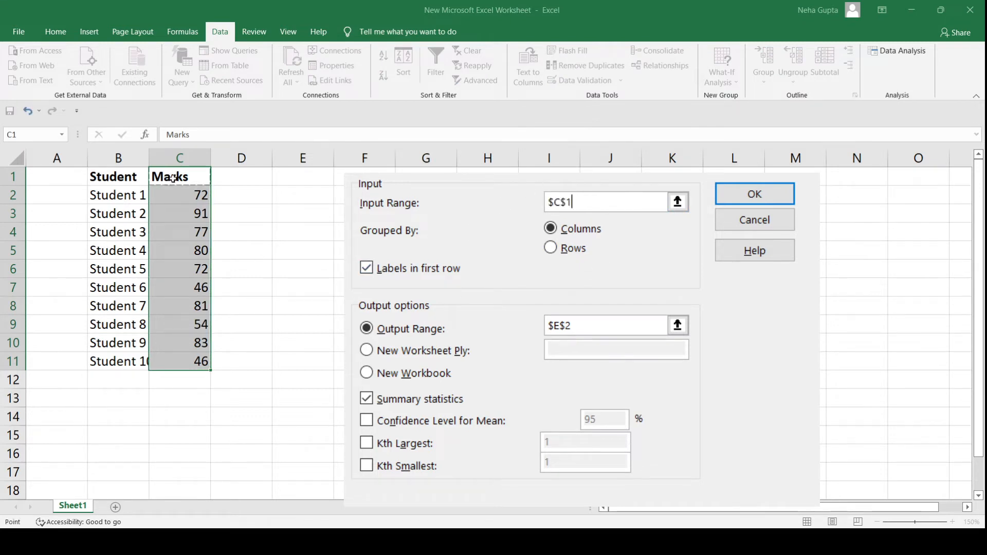
key(shift+Down)
key(shift+Down)
key(shift+Down)
key(shift+Down)
key(shift+Down)
key(shift+Down)
key(shift+Down)
key(shift+Down)
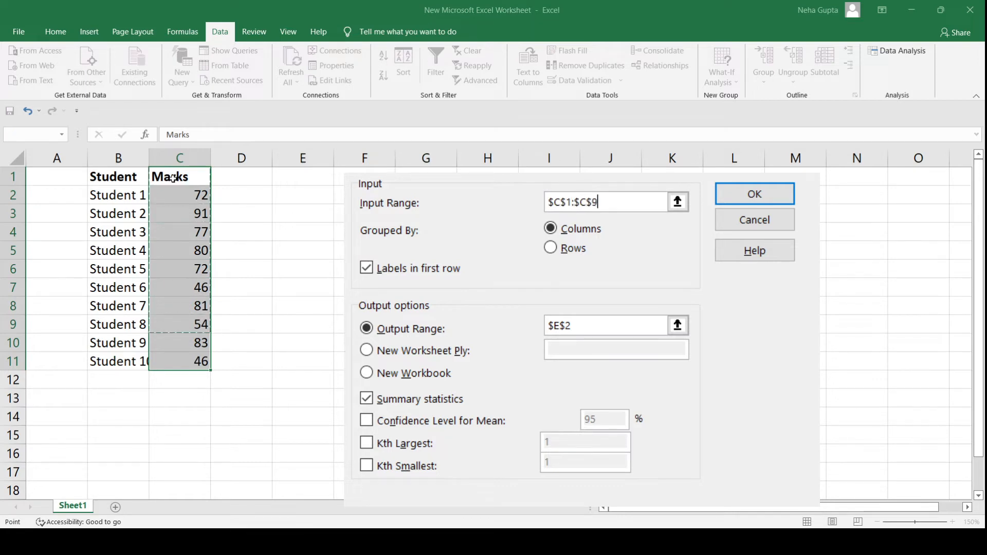
key(shift+Down)
key(shift+Down)
click(372, 271)
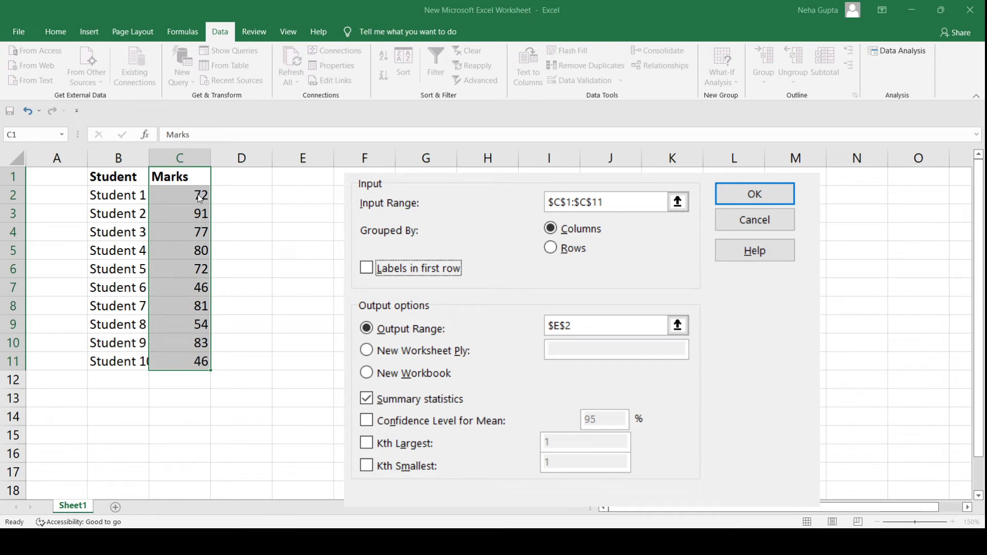
click(368, 270)
Set the output range to $E$2 with Summary statistics enabled and generate the report
click(579, 325)
drag(580, 325, 546, 311)
key(BackSpace)
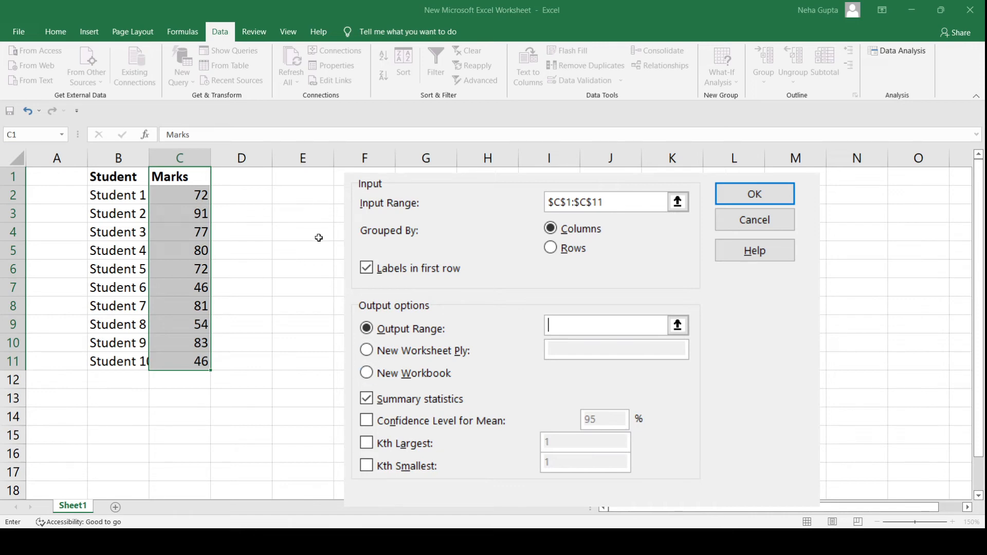
click(310, 197)
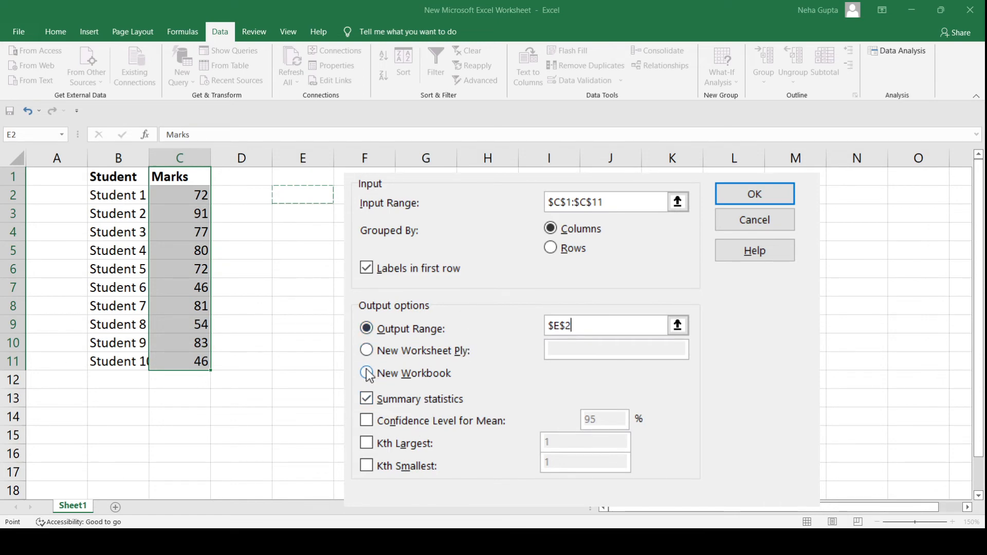
click(367, 399)
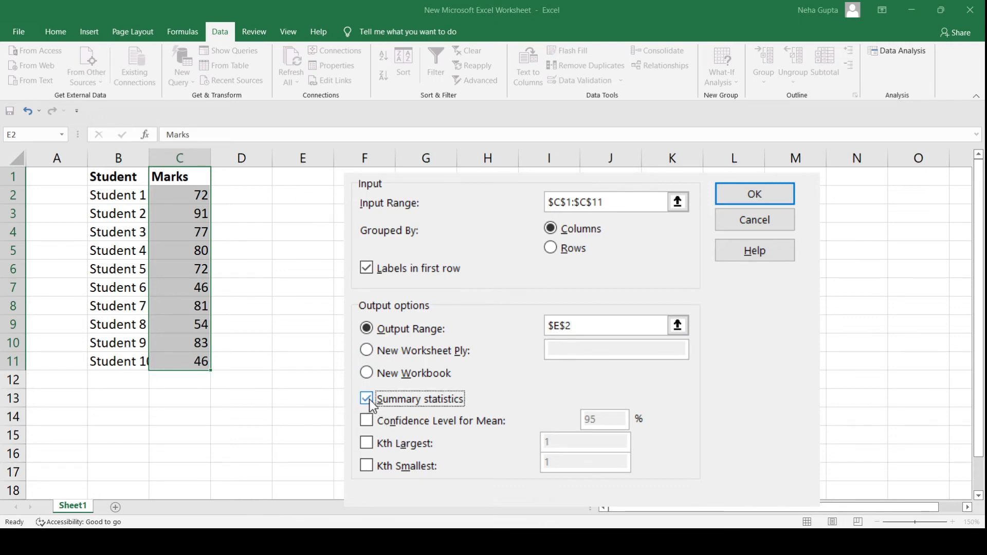
click(770, 199)
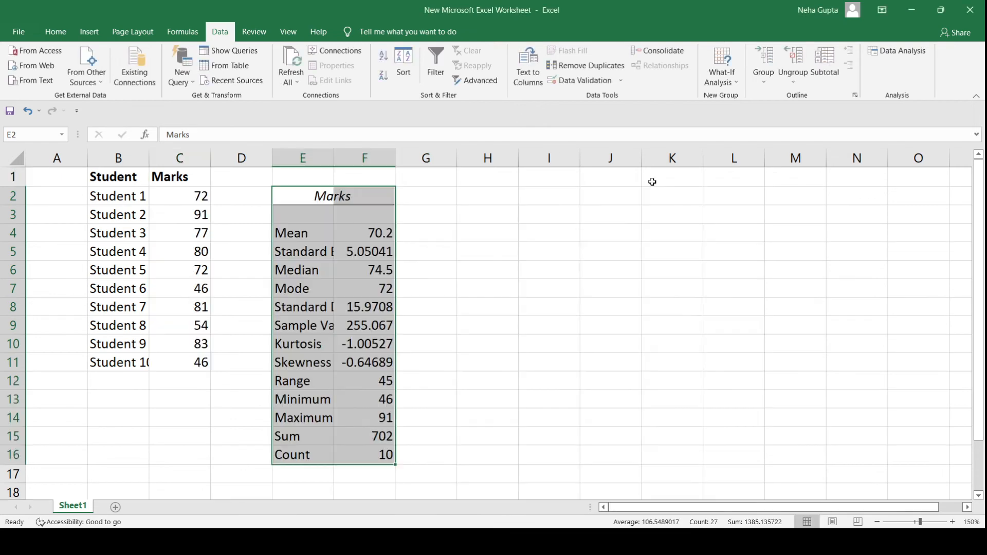
Autofit columns E and F to the contents of the summary statistics table
double_click(334, 157)
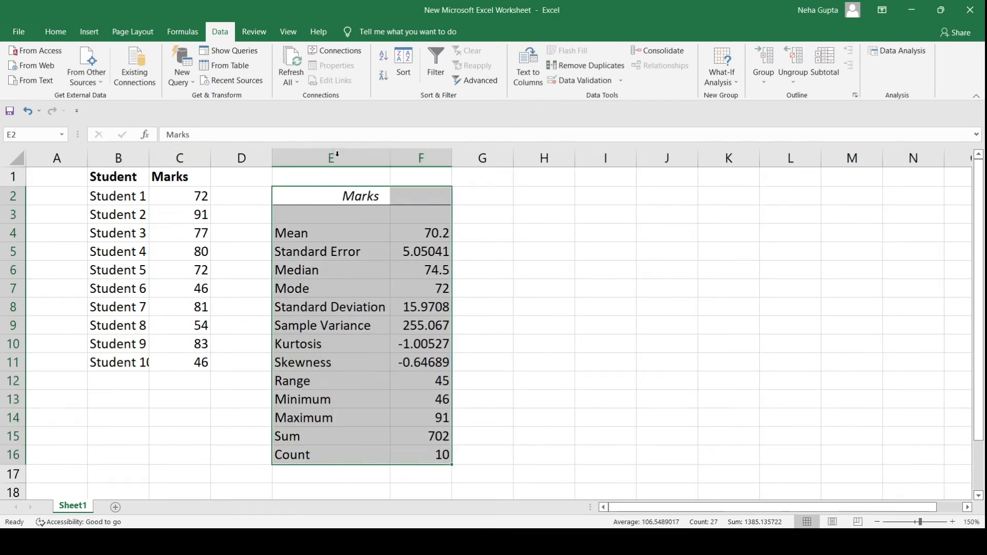
double_click(451, 155)
click(358, 201)
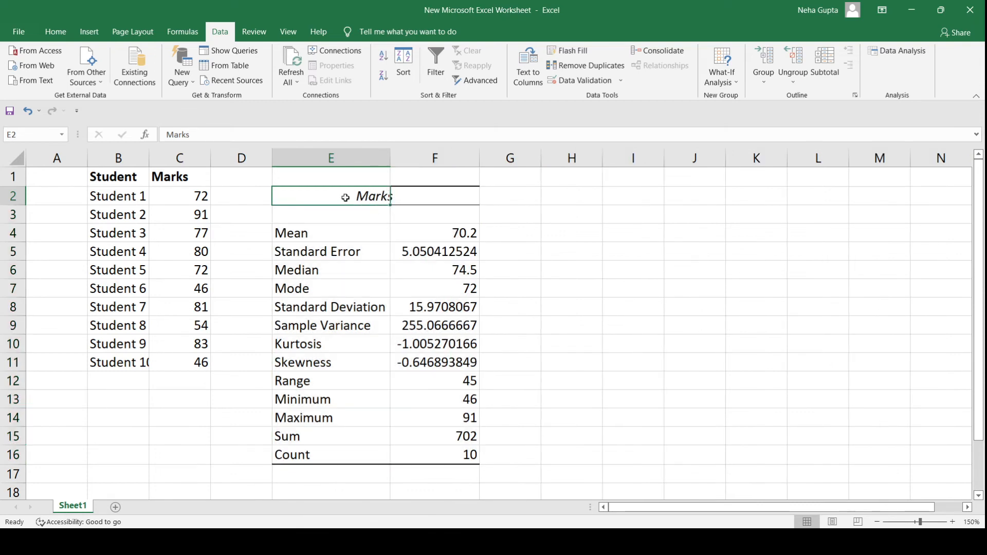
Examine the mean, median, mode, minimum, maximum and range entries in the Marks statistics table
click(545, 195)
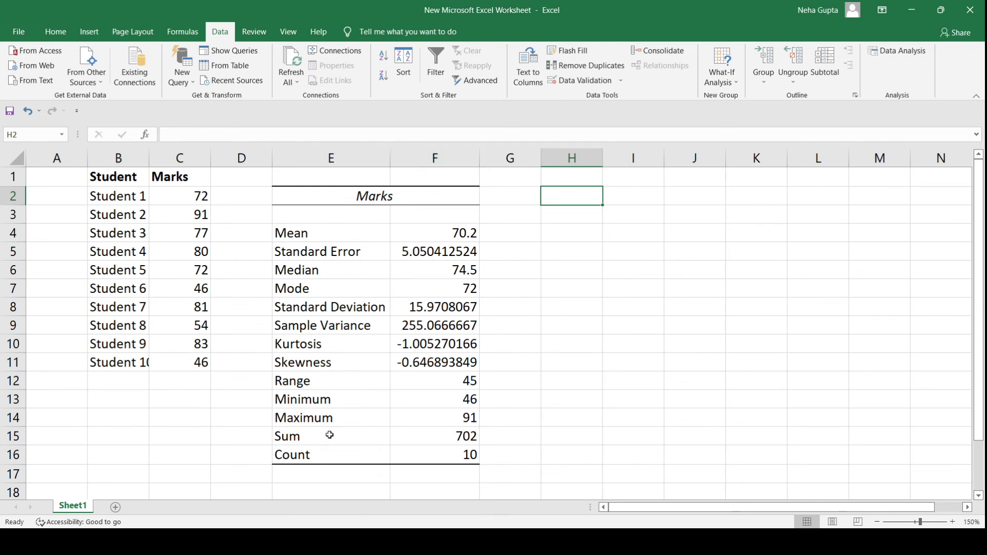
click(334, 232)
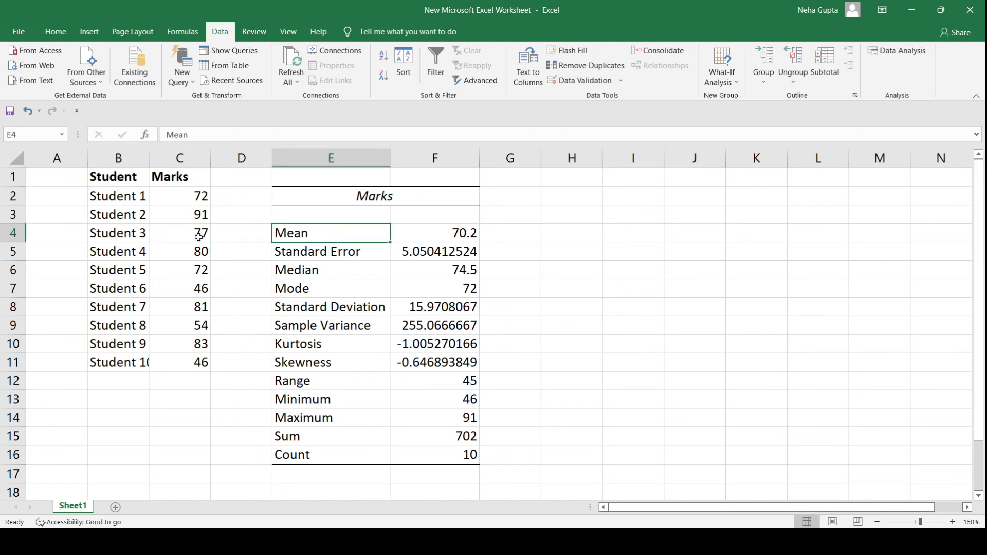
click(332, 259)
click(330, 276)
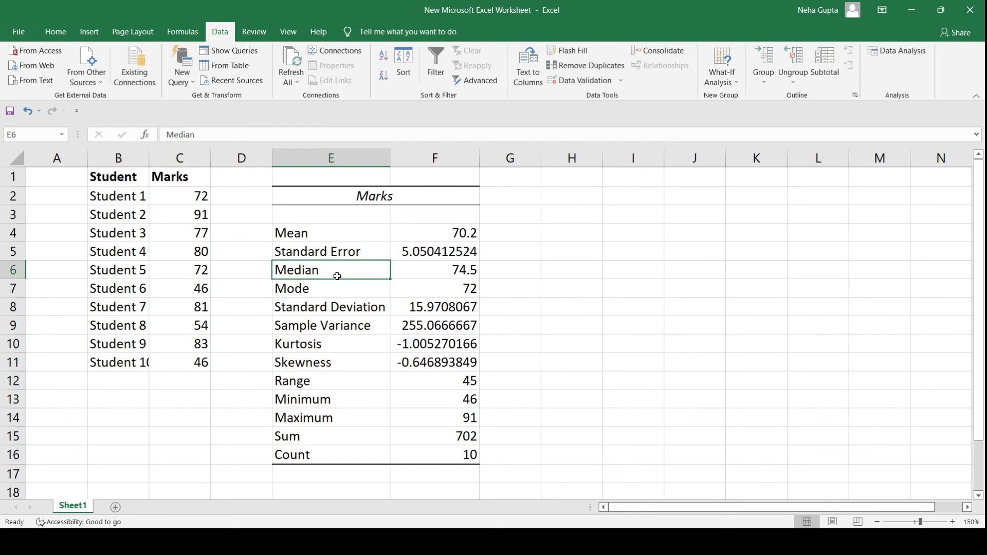
click(335, 291)
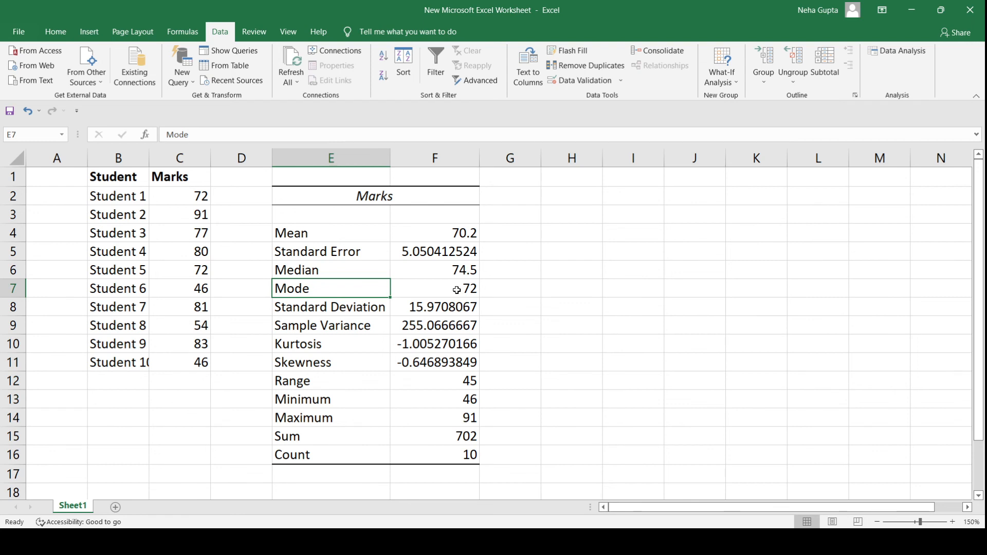
click(344, 404)
click(347, 415)
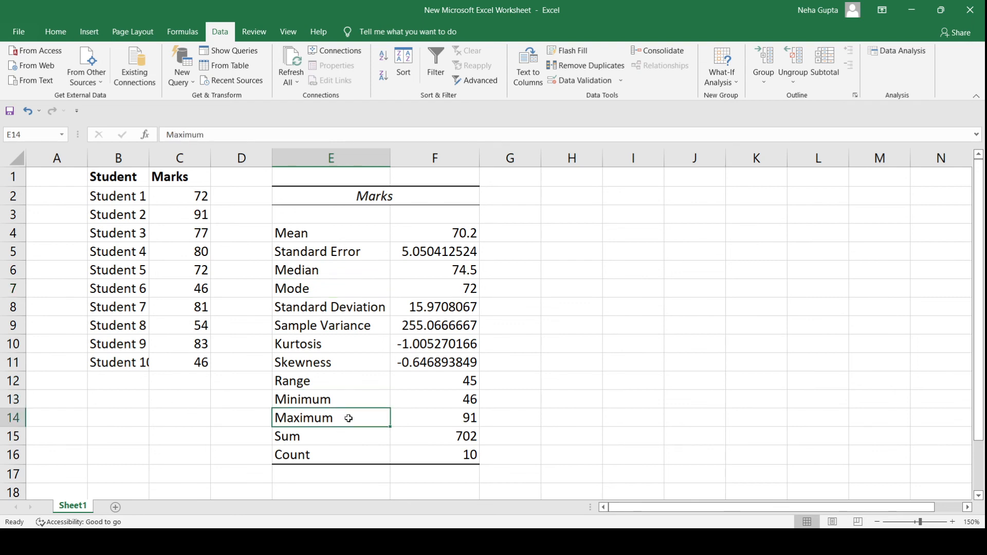
click(341, 383)
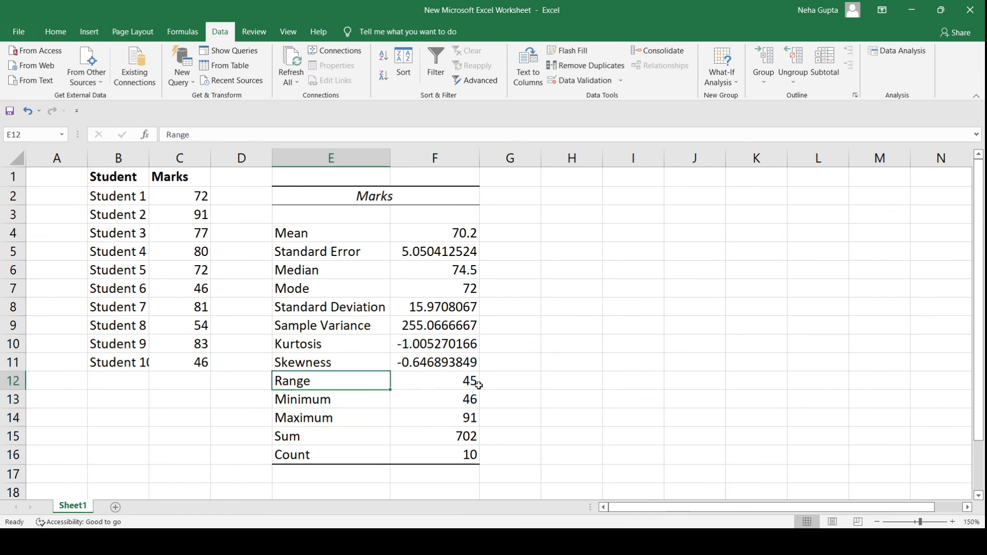